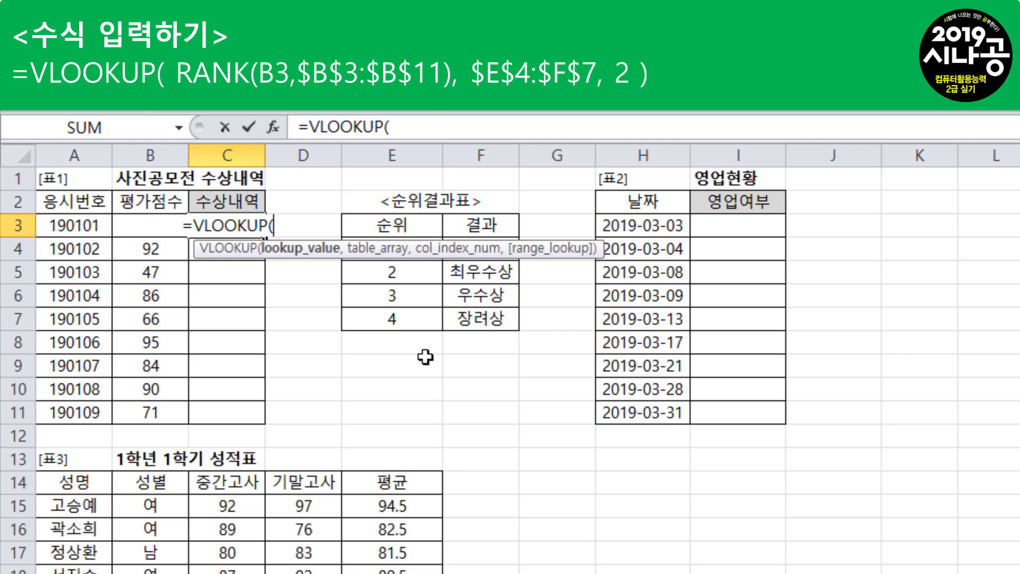
# Step: Enter RANK(B3,$B$3:$B$11) as the lookup value of the VLOOKUP formula in C3
pyautogui.write('ra')
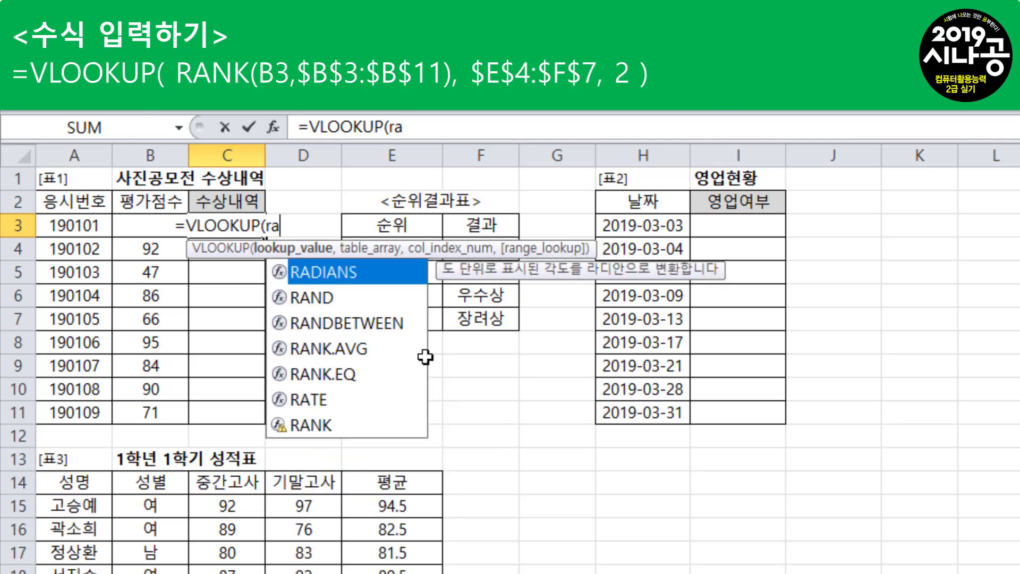
pyautogui.press('Down')
pyautogui.press('Down')
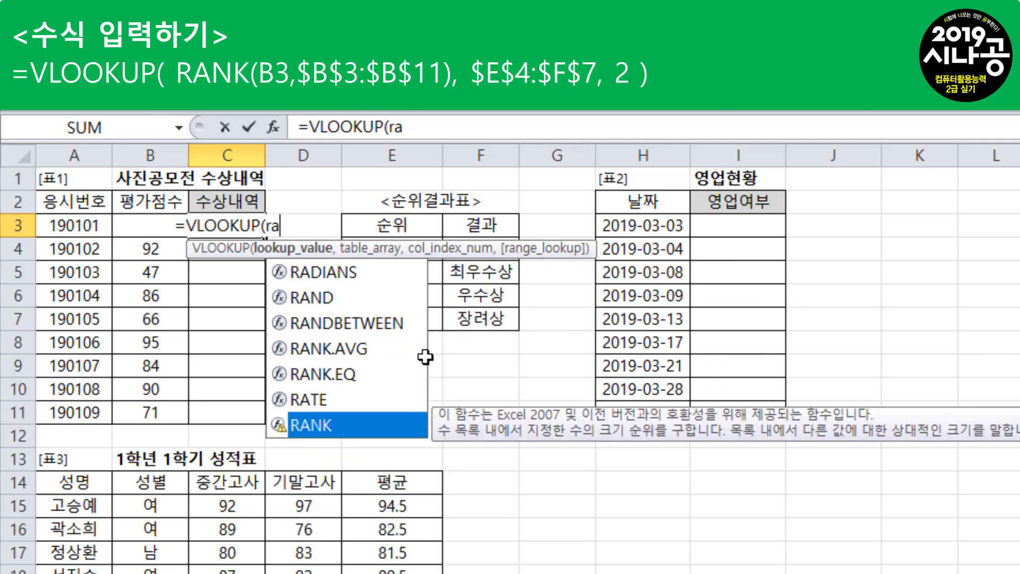
pyautogui.press('Tab')
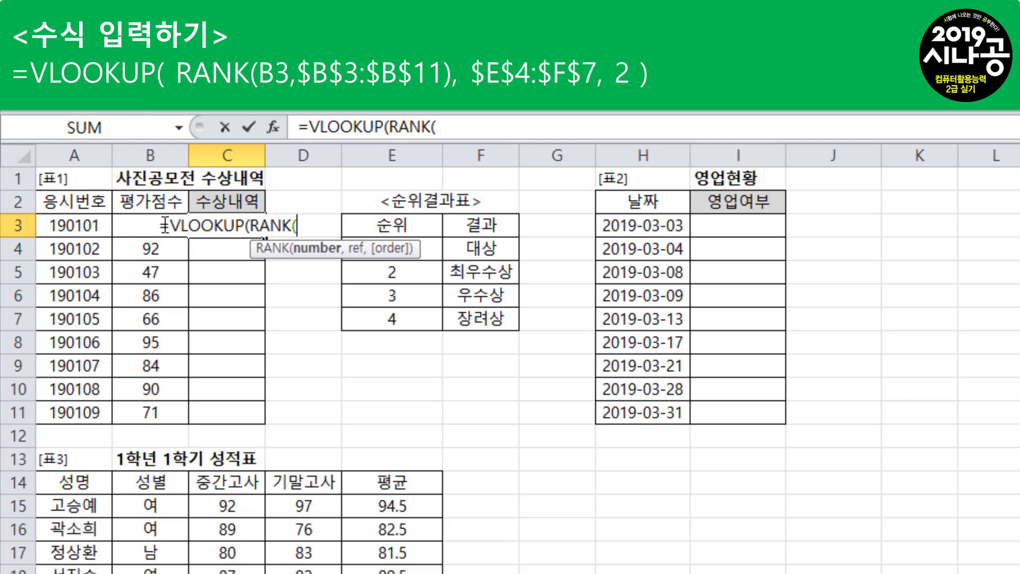
pyautogui.click(168, 197)
pyautogui.press('Down')
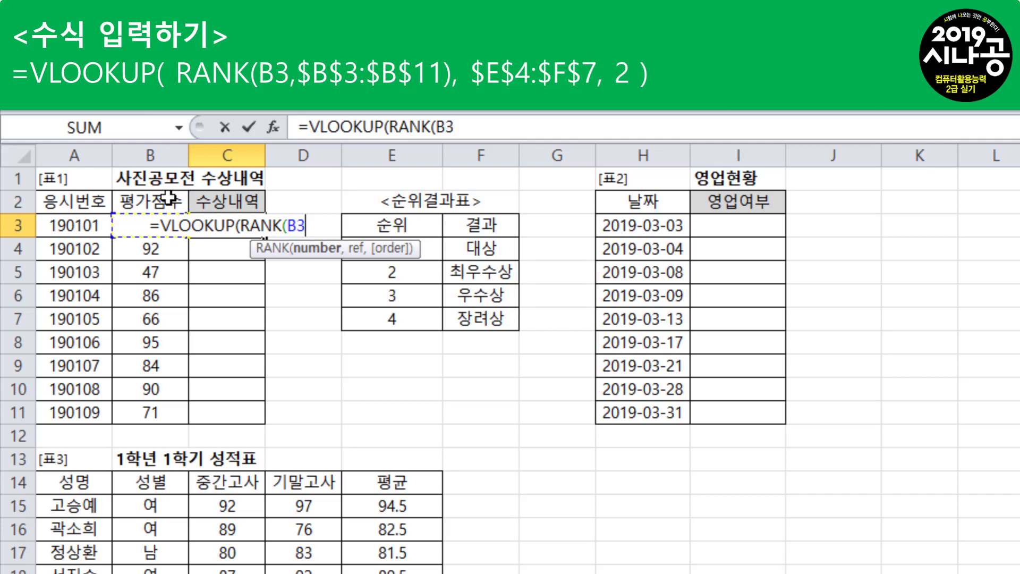
pyautogui.write(',')
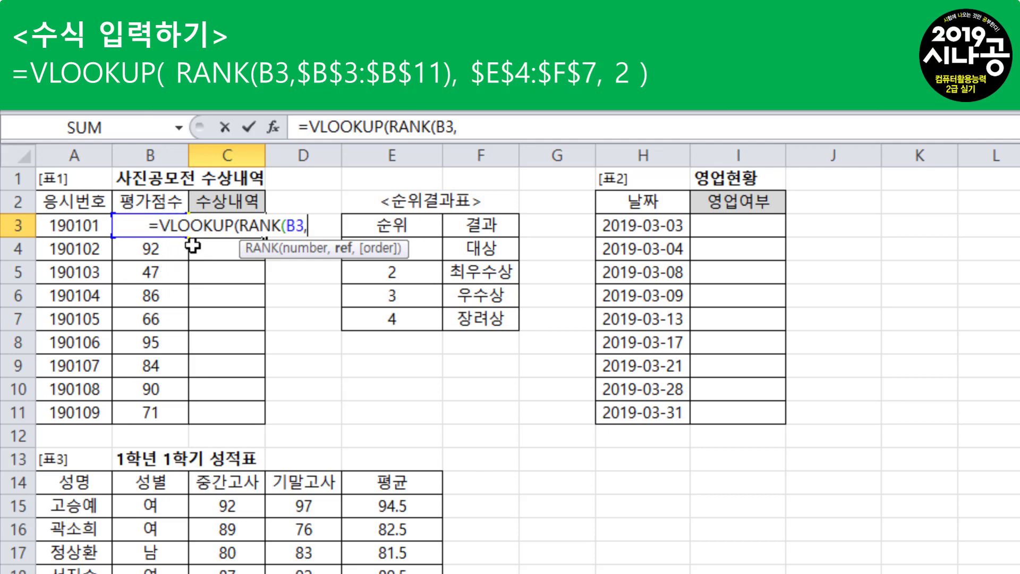
pyautogui.click(147, 412)
pyautogui.moveTo(147, 377); pyautogui.dragTo(145, 225)
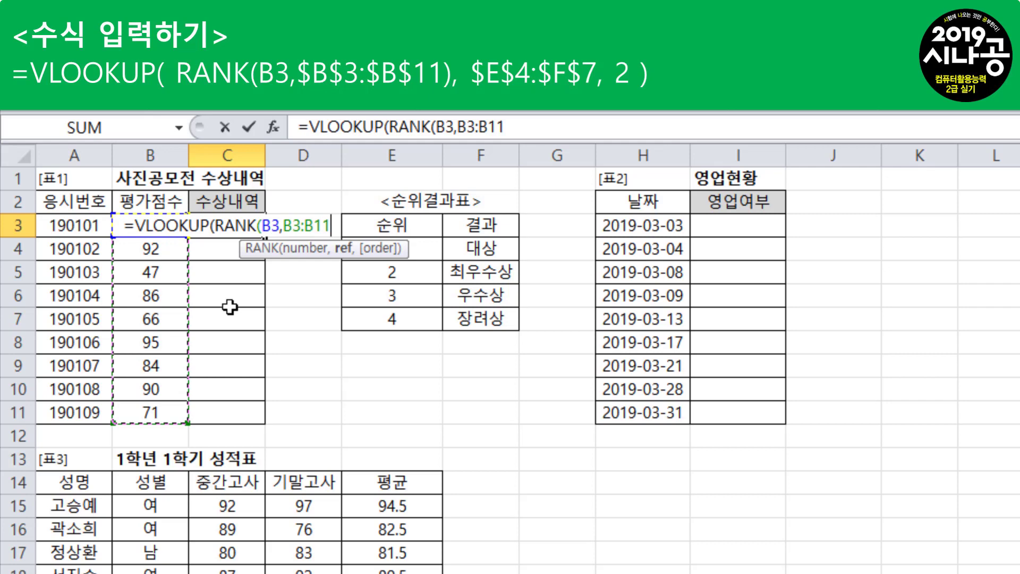
pyautogui.press('F4')
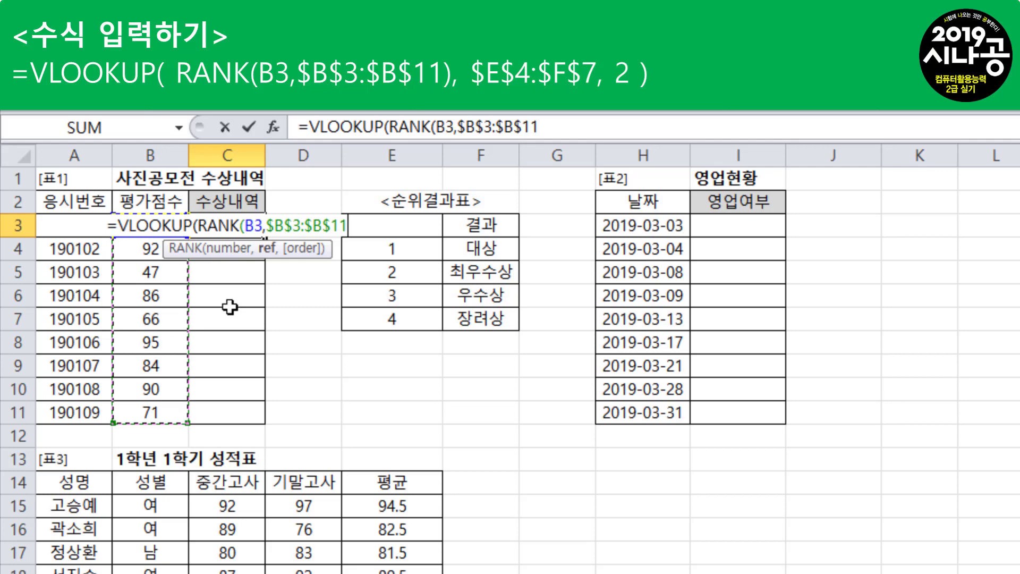
pyautogui.write(')')
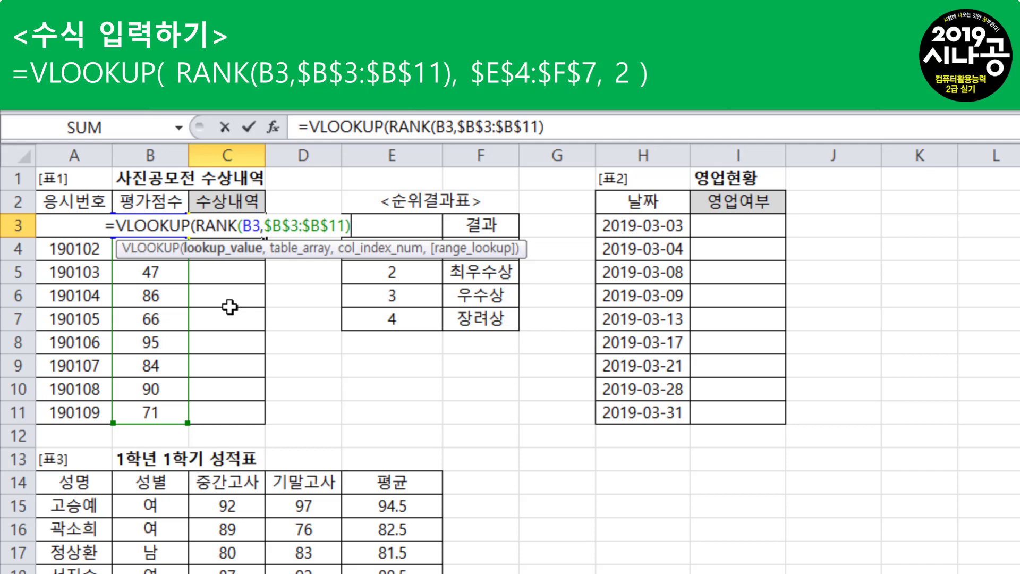
# Step: Complete the C3 VLOOKUP formula with table array $E$4:$F$7 and column index 2, omitting the range lookup argument
pyautogui.write(',')
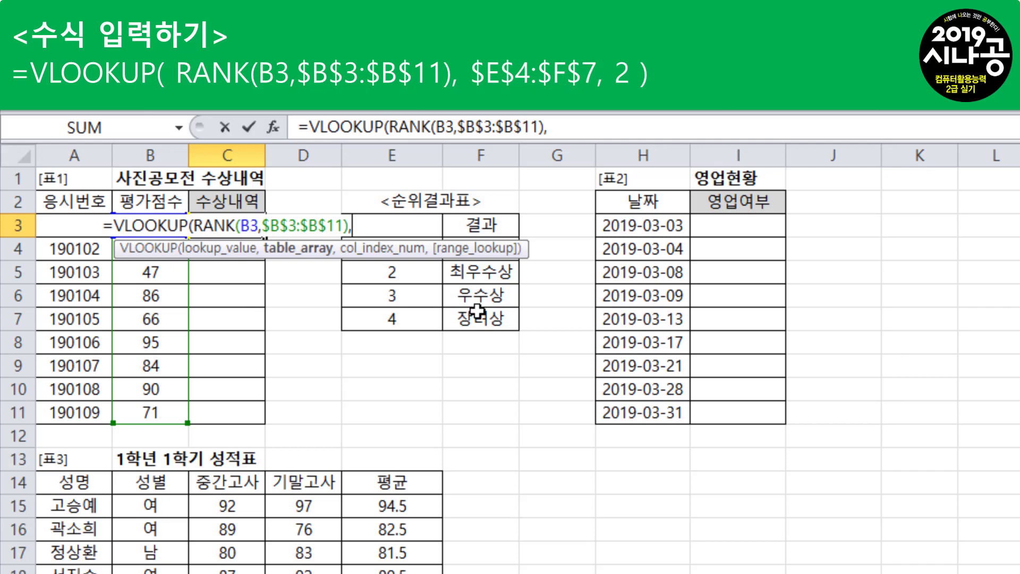
pyautogui.moveTo(468, 319); pyautogui.dragTo(385, 247)
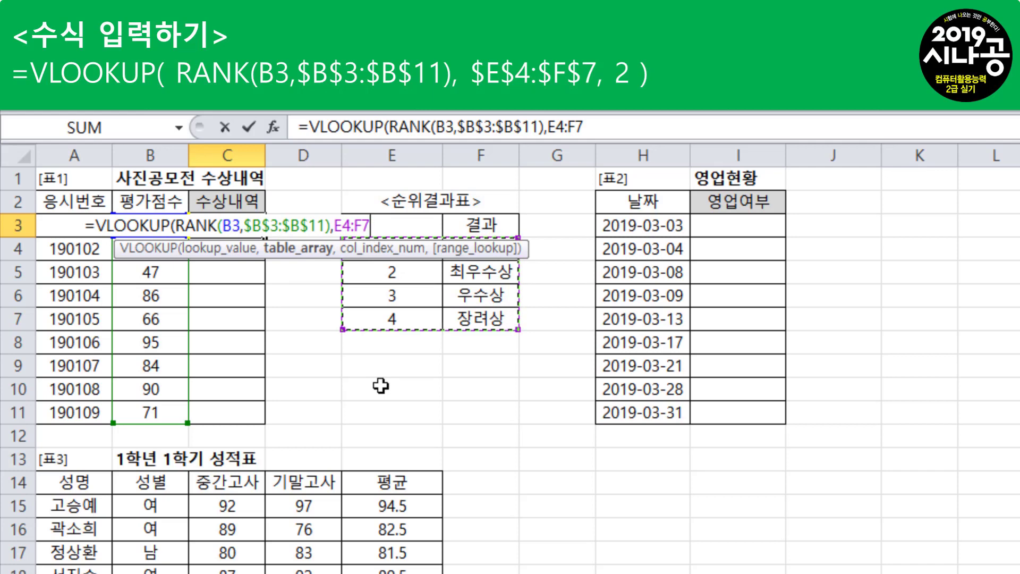
pyautogui.press('F4')
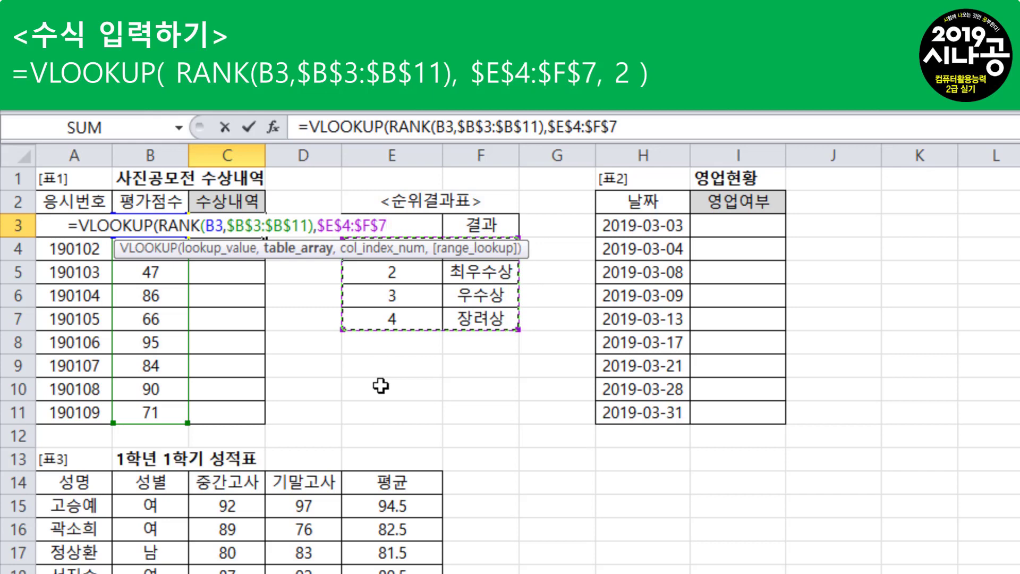
pyautogui.write(',')
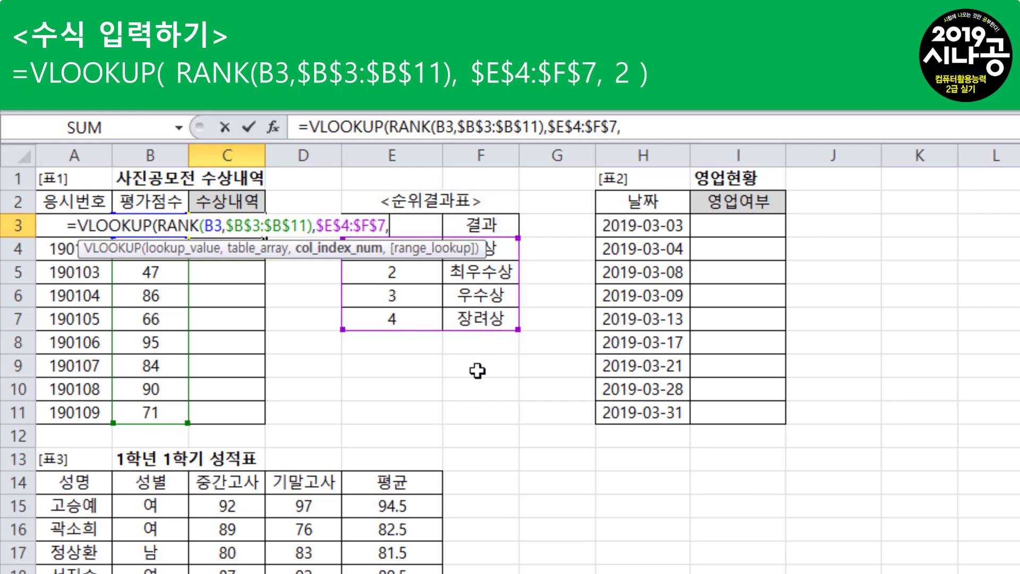
pyautogui.write('2,')
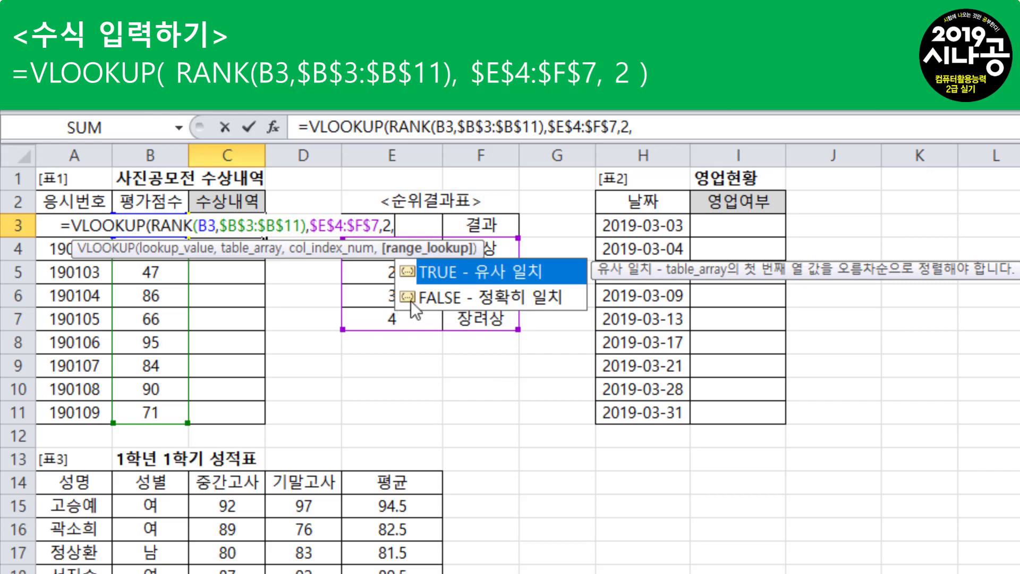
pyautogui.press('BackSpace')
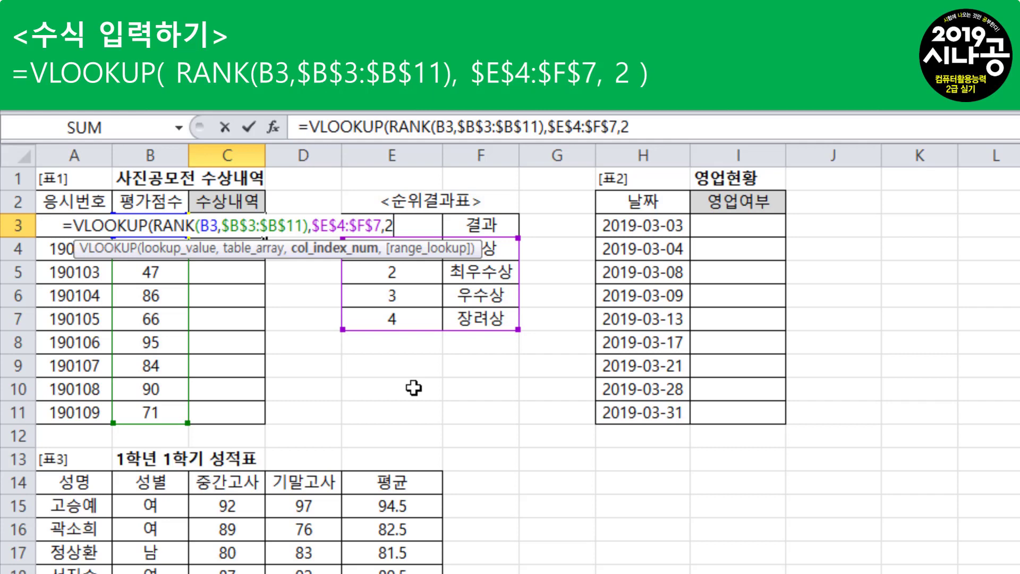
pyautogui.write(')')
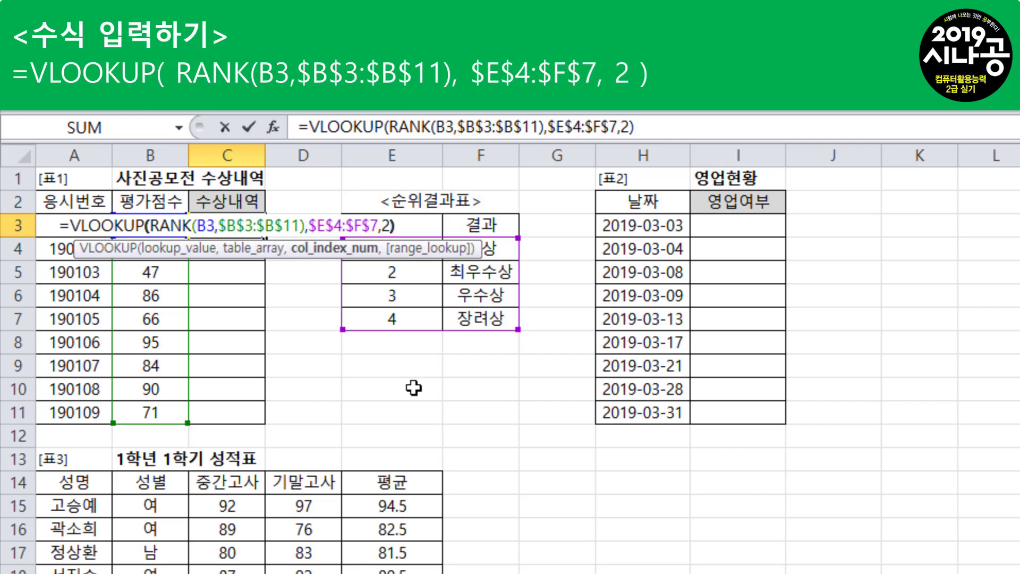
pyautogui.press('Return')
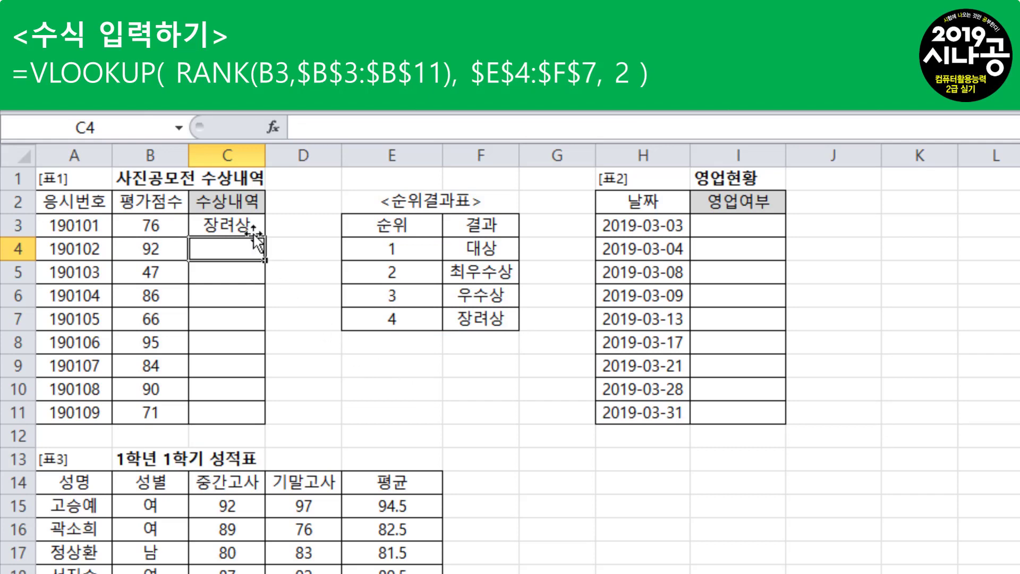
# Step: Fill the C3 formula down the 수상내역 column through C11
pyautogui.click(227, 224)
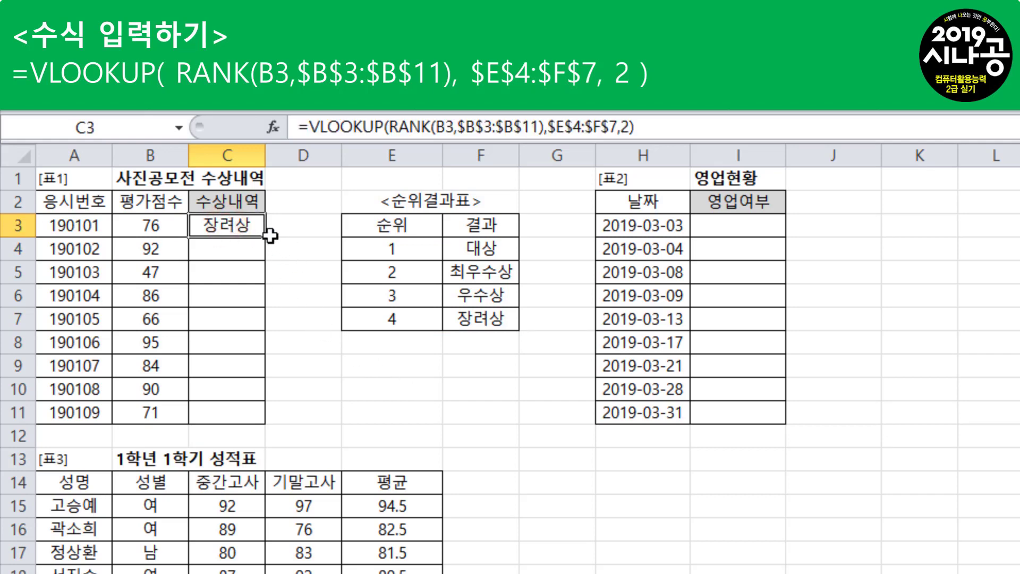
pyautogui.moveTo(267, 241); pyautogui.dragTo(269, 422)
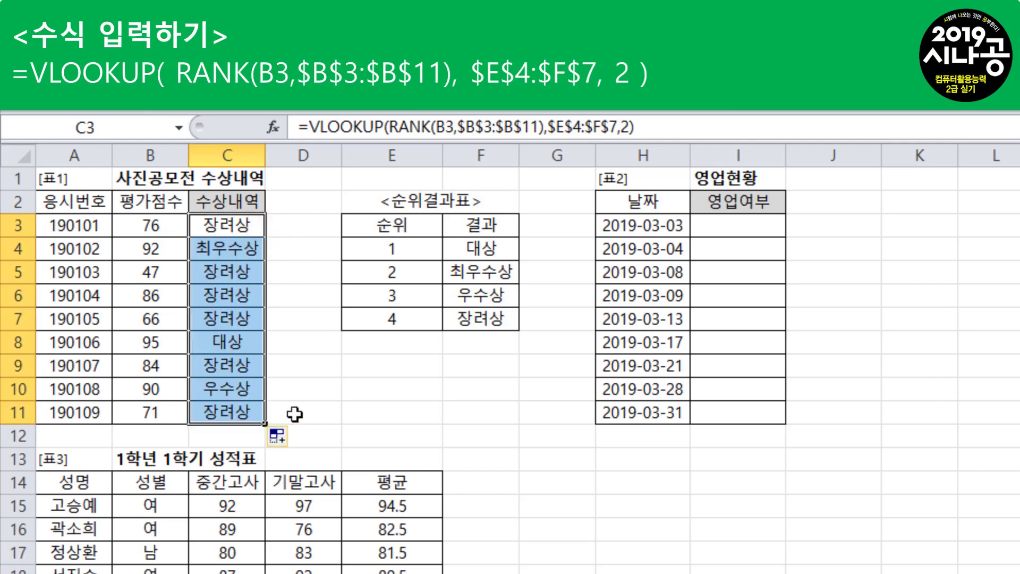
pyautogui.click(311, 408)
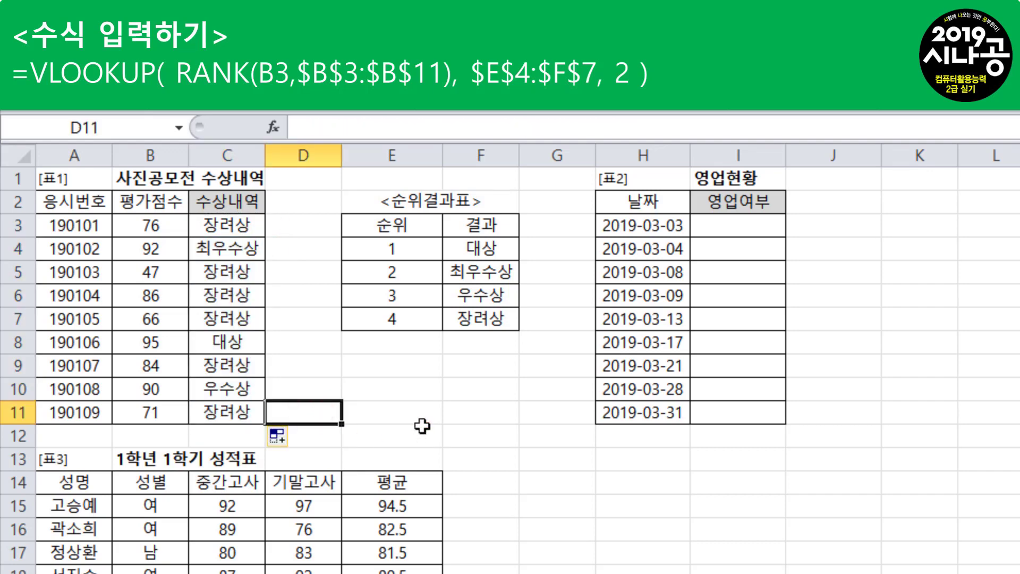
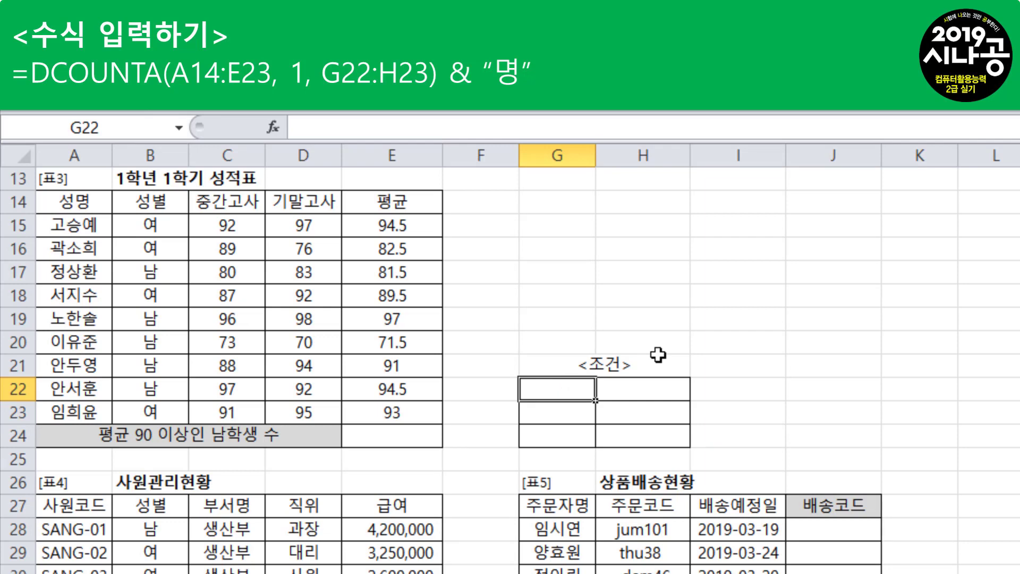
pyautogui.press('Return')
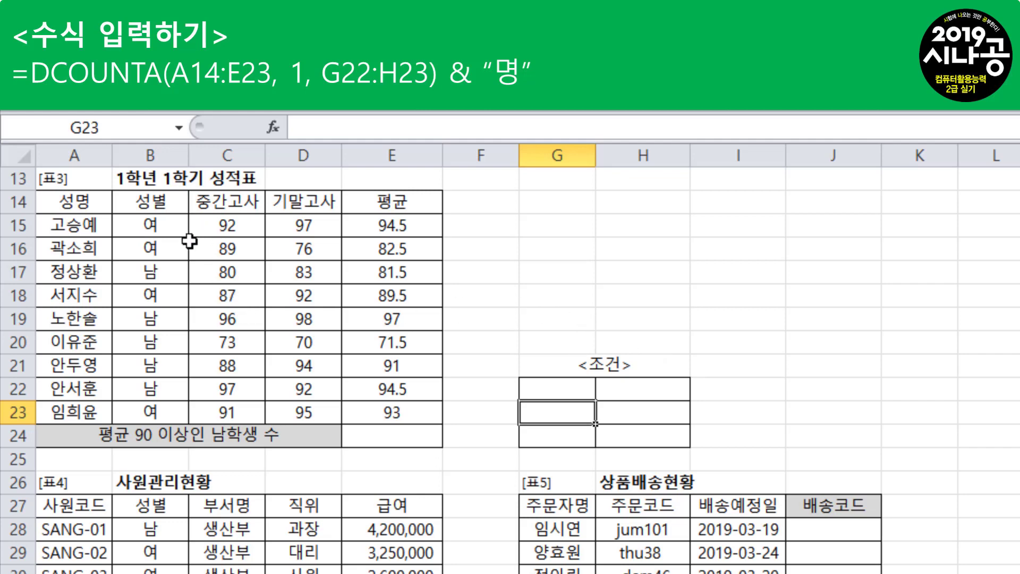
pyautogui.moveTo(151, 411); pyautogui.dragTo(158, 201)
pyautogui.click(159, 201)
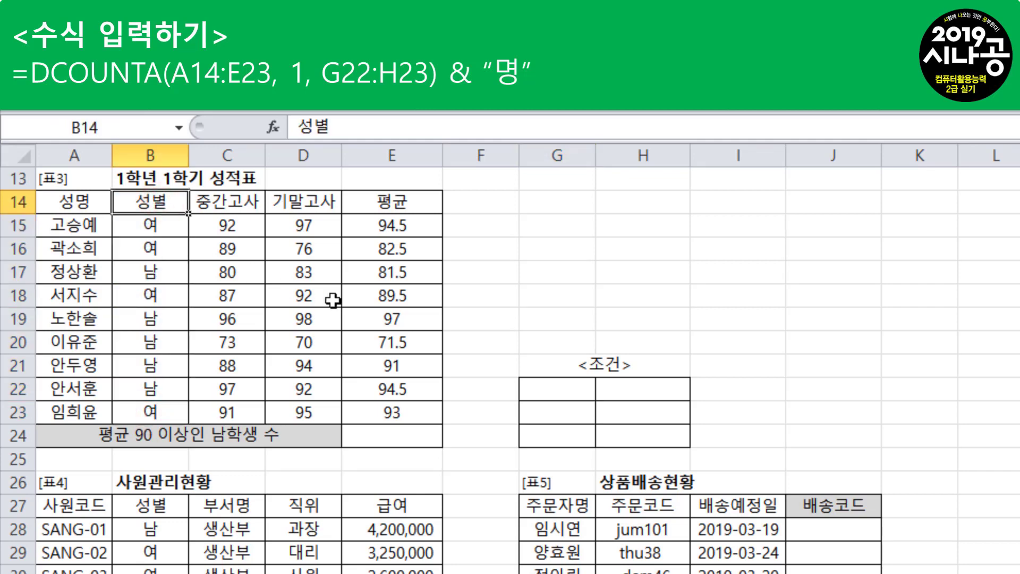
pyautogui.click(565, 384)
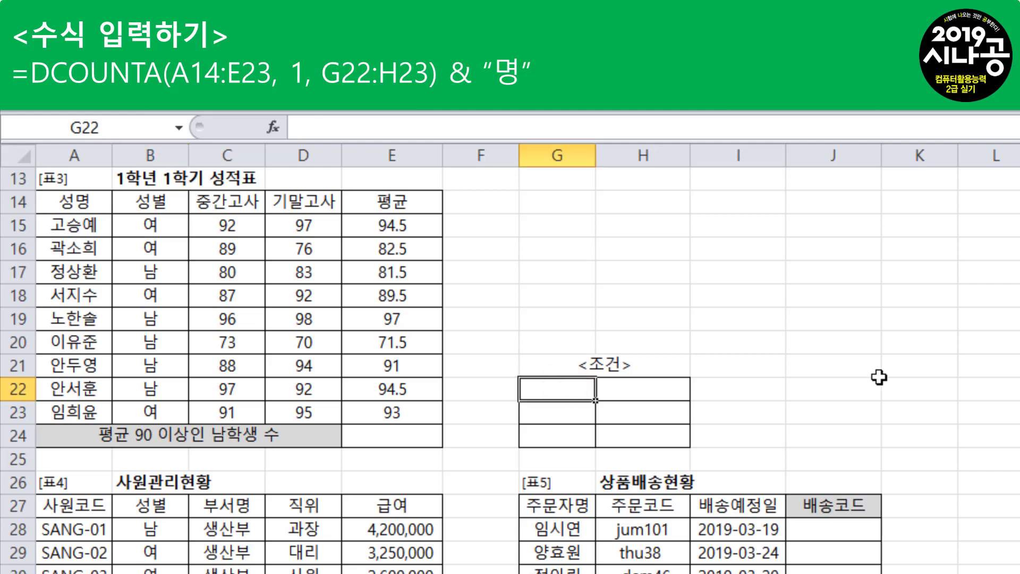
pyautogui.write('성ㅇ')
pyautogui.write('여별')
pyautogui.press('Return')
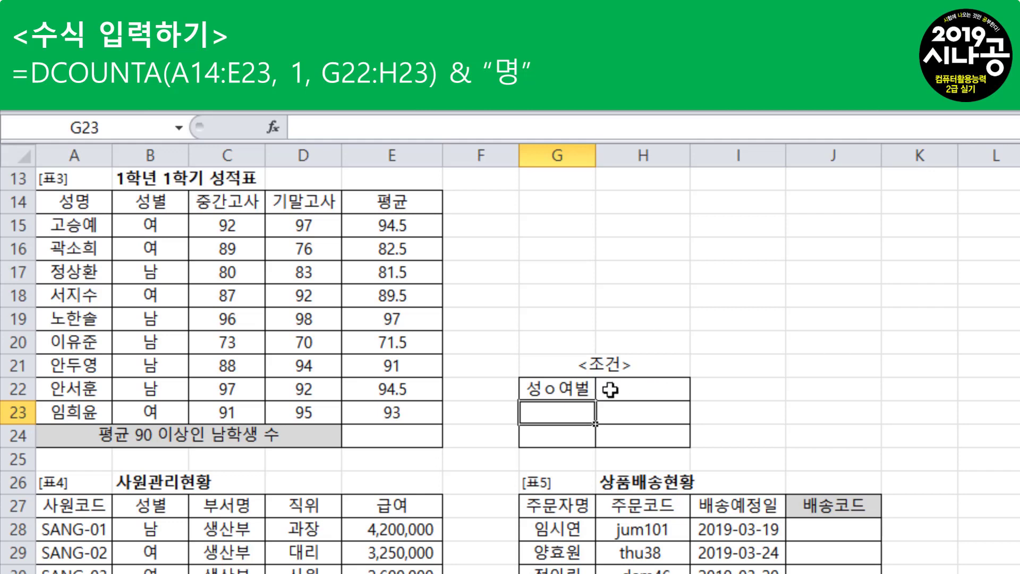
pyautogui.click(587, 385)
pyautogui.press('Delete')
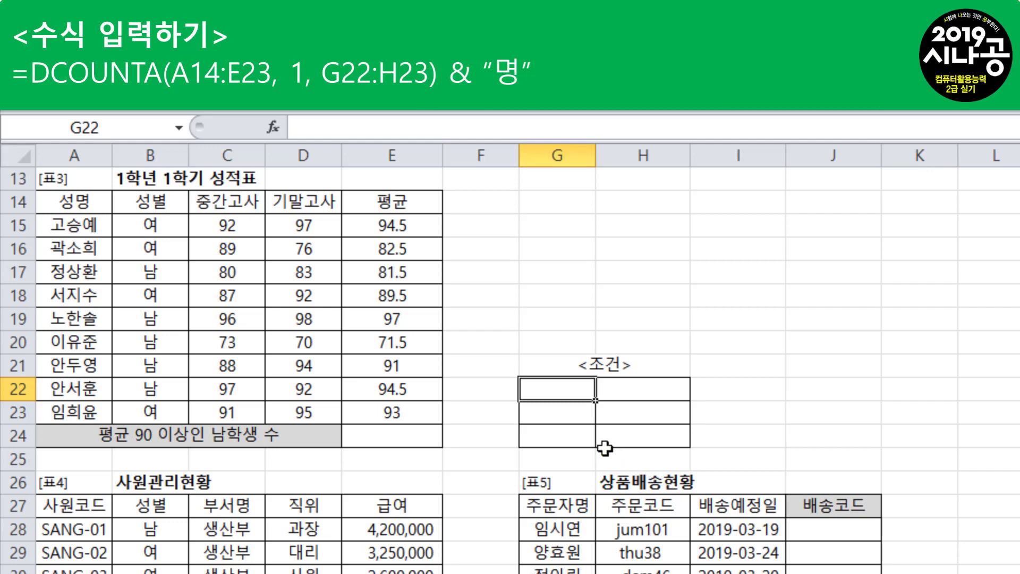
# Step: Copy the 성별 header from B14 and paste it as a value into G22 of the criteria table
pyautogui.click(153, 199)
pyautogui.rightClick(145, 198)
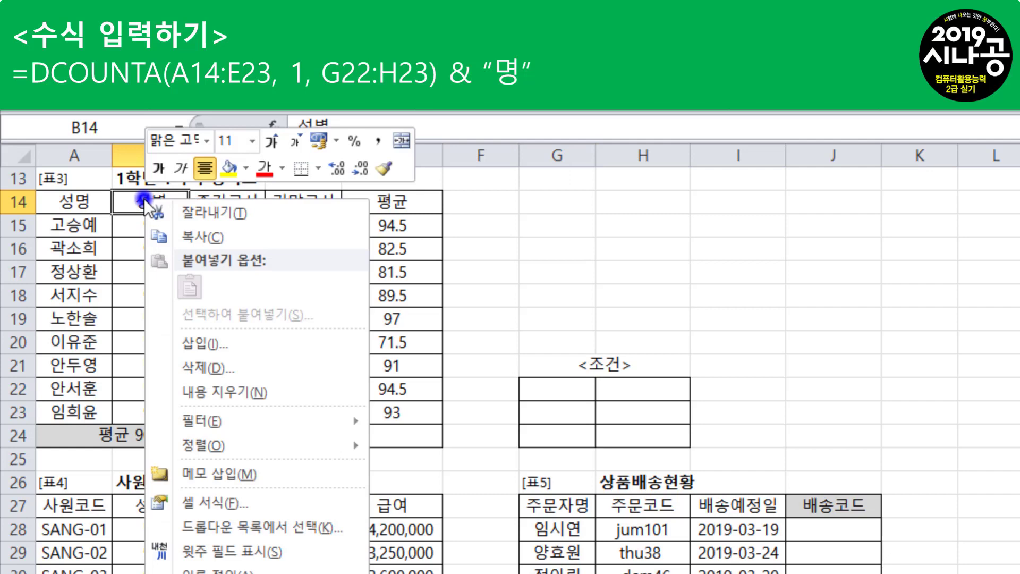
pyautogui.click(182, 236)
pyautogui.click(528, 385)
pyautogui.rightClick(553, 387)
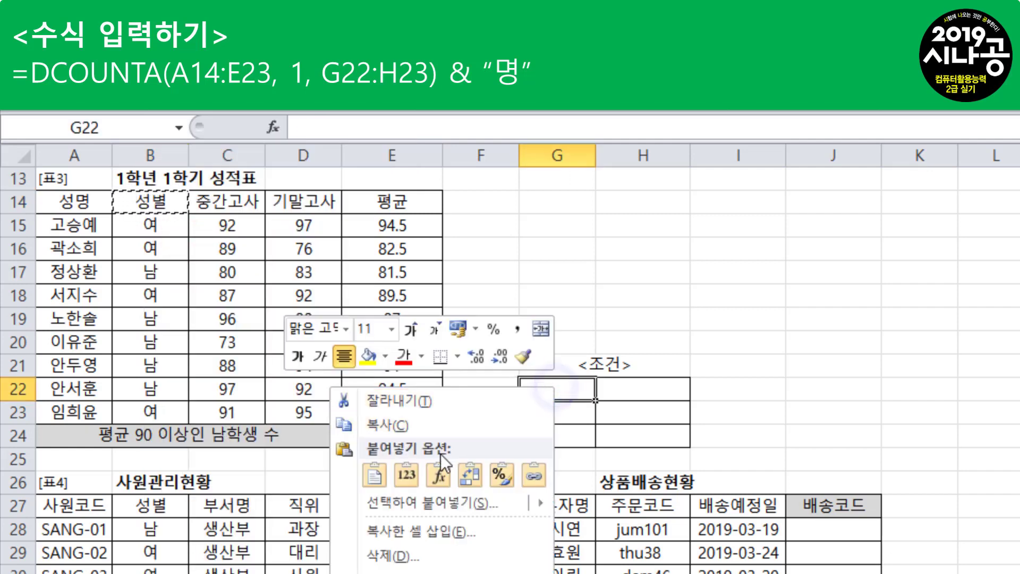
pyautogui.click(413, 473)
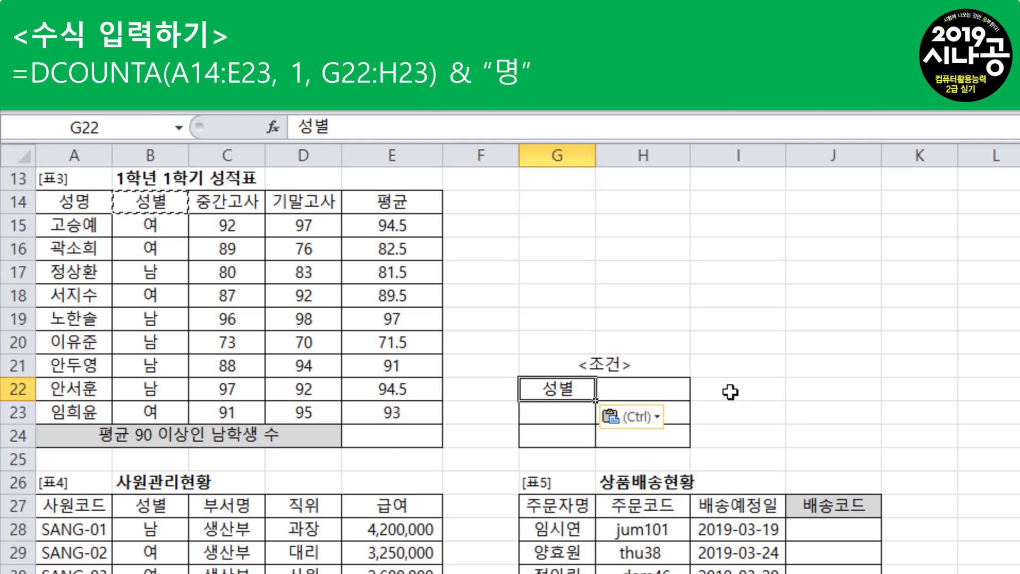
# Step: Enter 남 as the criterion in G23 under the 성별 header
pyautogui.click(559, 409)
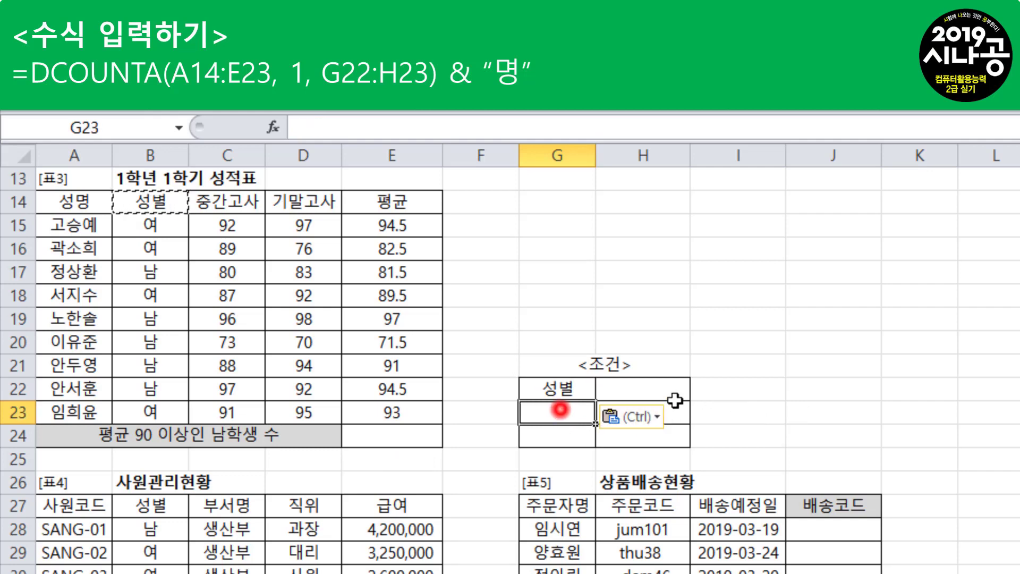
pyautogui.write('남')
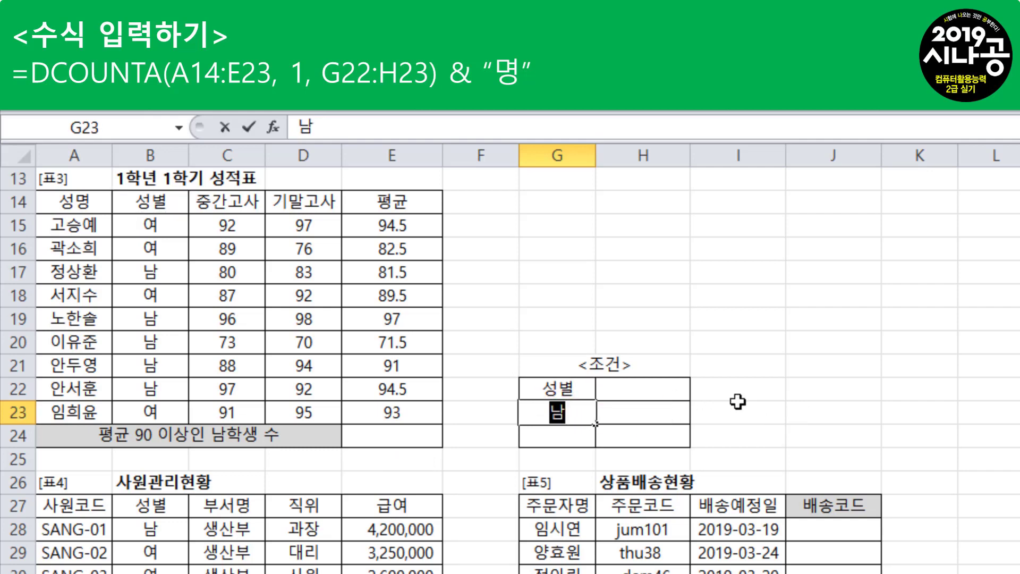
pyautogui.press('Return')
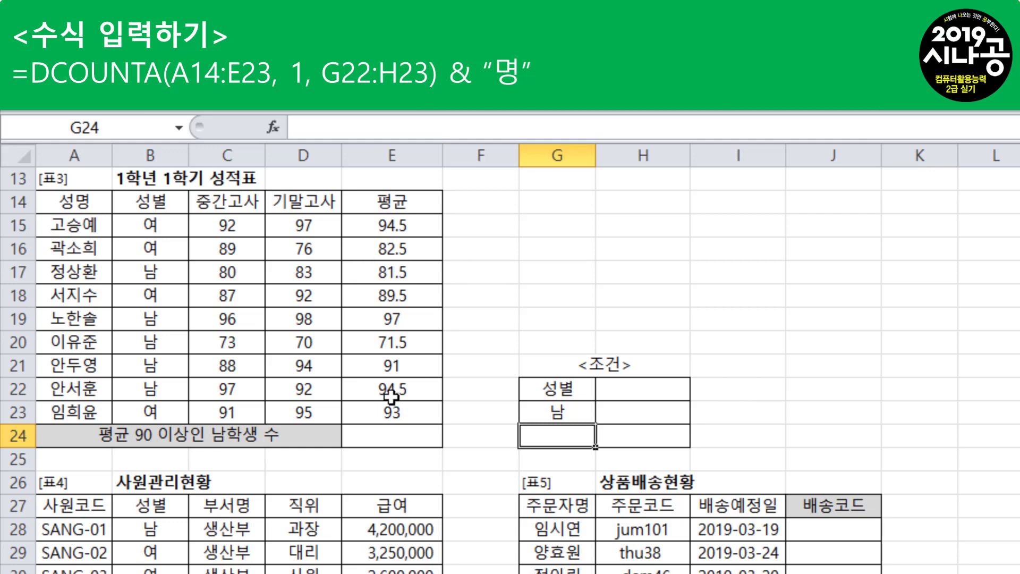
# Step: Copy the 평균 header from E14, paste it as a value into H22, and select the criterion cell H23 beneath it
pyautogui.click(399, 200)
pyautogui.rightClick(396, 200)
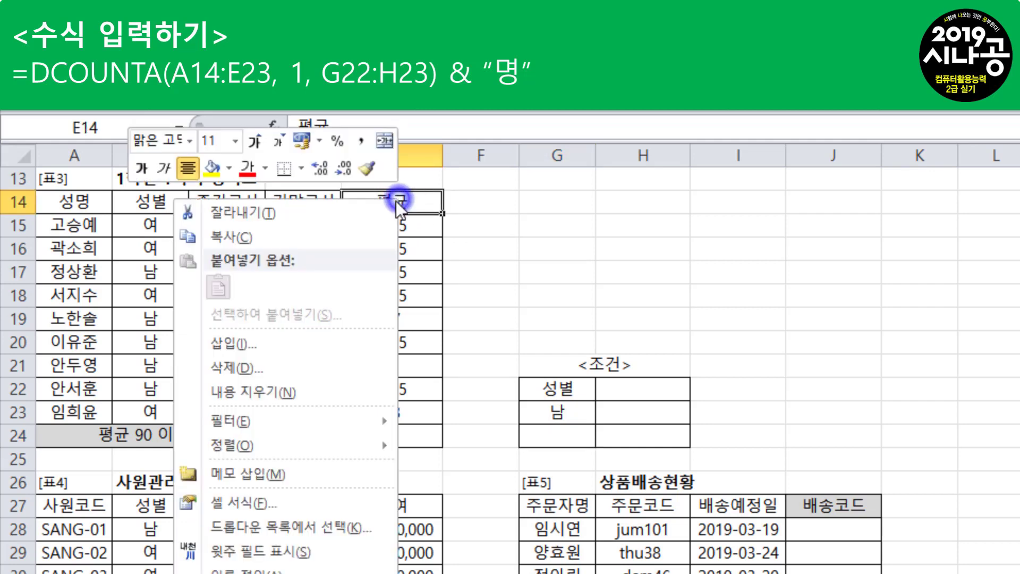
pyautogui.click(270, 235)
pyautogui.click(637, 384)
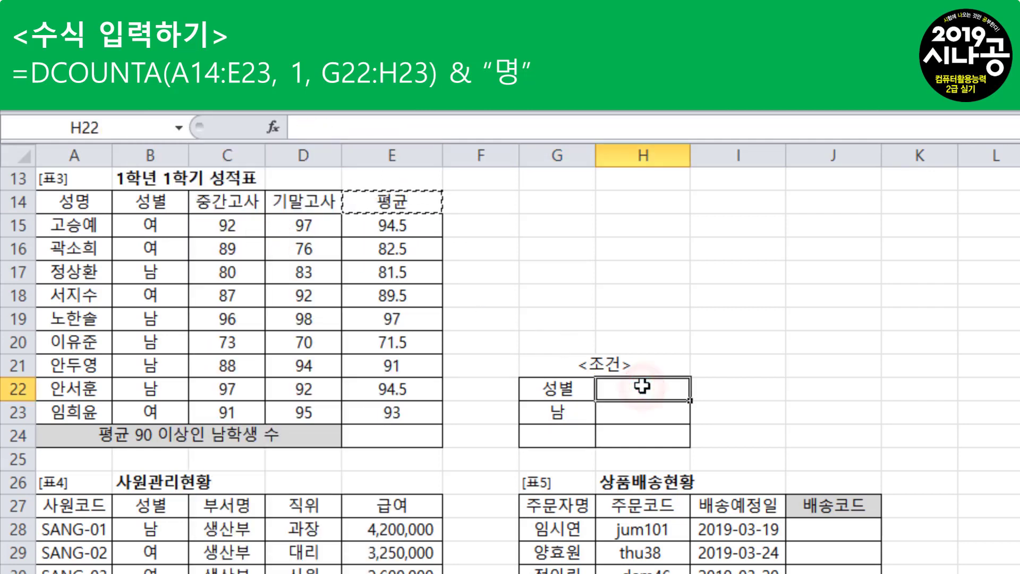
pyautogui.rightClick(642, 385)
pyautogui.click(493, 472)
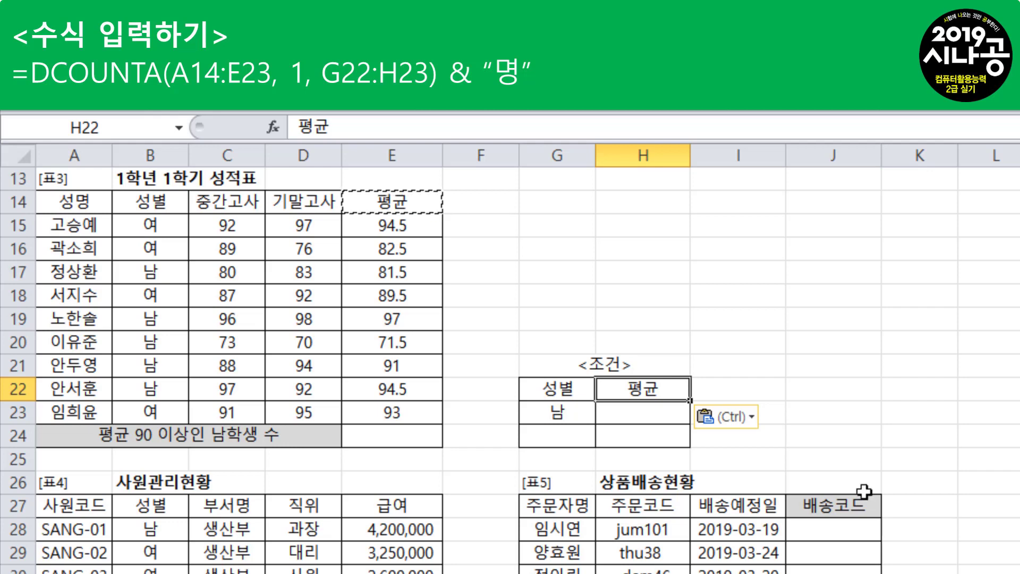
pyautogui.click(661, 412)
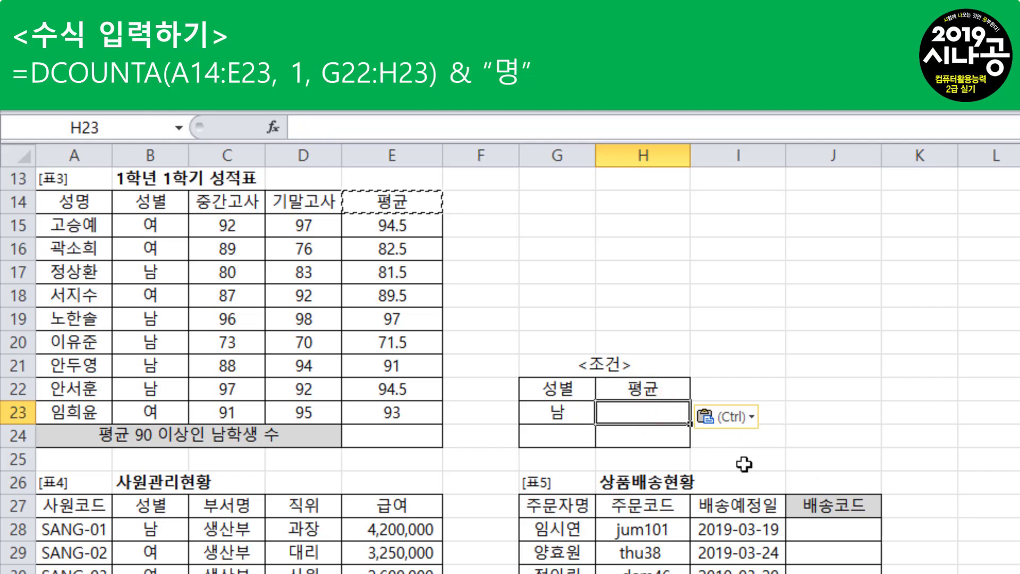
# Step: Enter >=90 as the criterion in H23 under the 평균 header, completing the criteria range G22:H23
pyautogui.write('>=90')
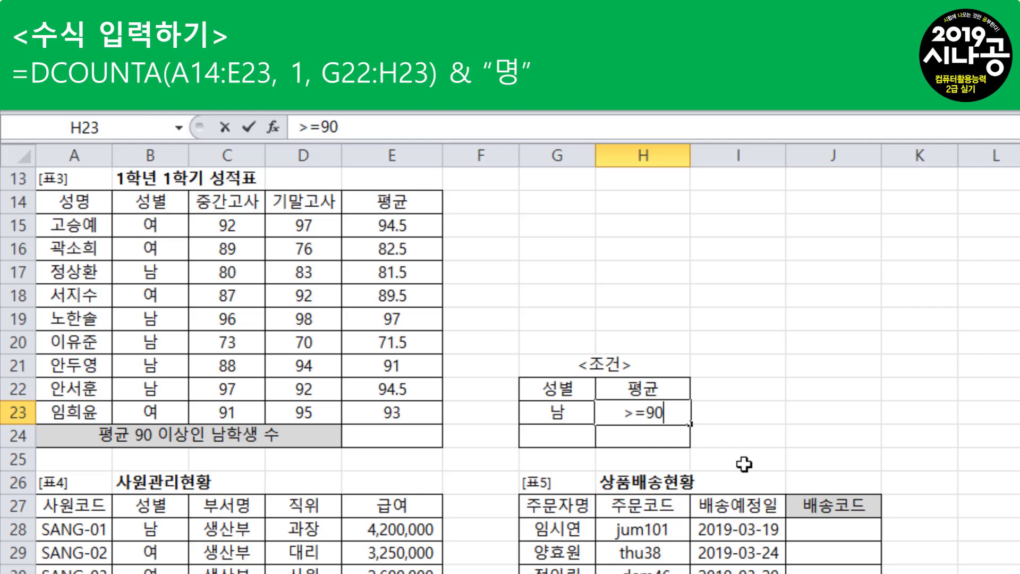
pyautogui.press('Return')
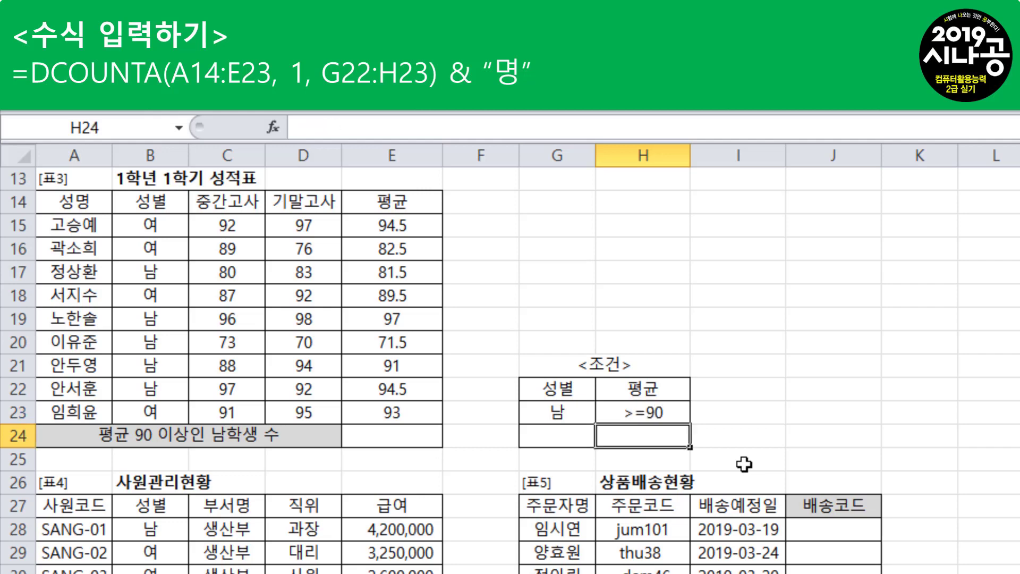
pyautogui.moveTo(563, 387); pyautogui.dragTo(641, 409)
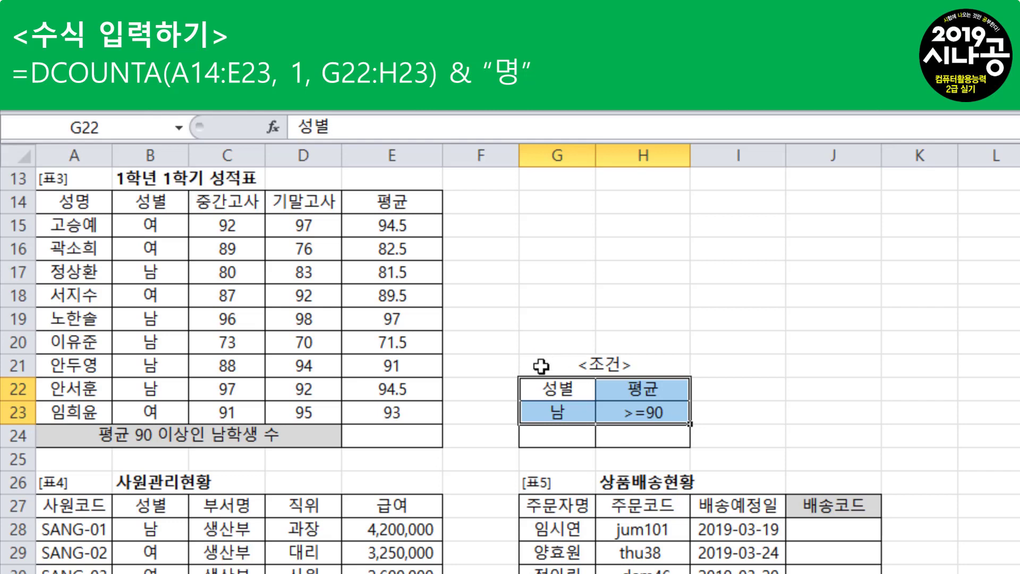
# Step: Start a DCOUNTA formula in E24 with the grade table A14:E23, including its headers, as the database argument
pyautogui.click(401, 443)
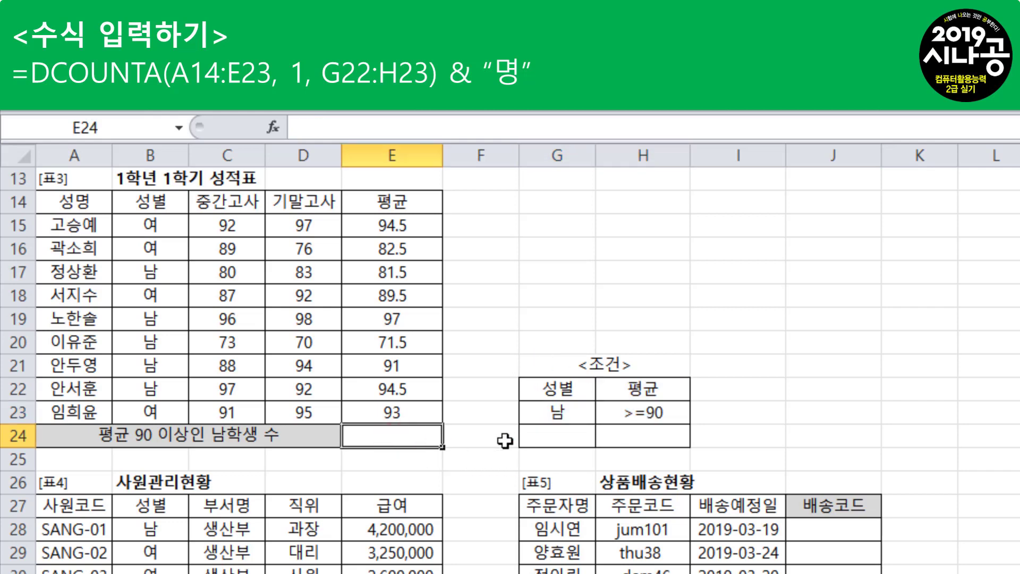
pyautogui.write('=')
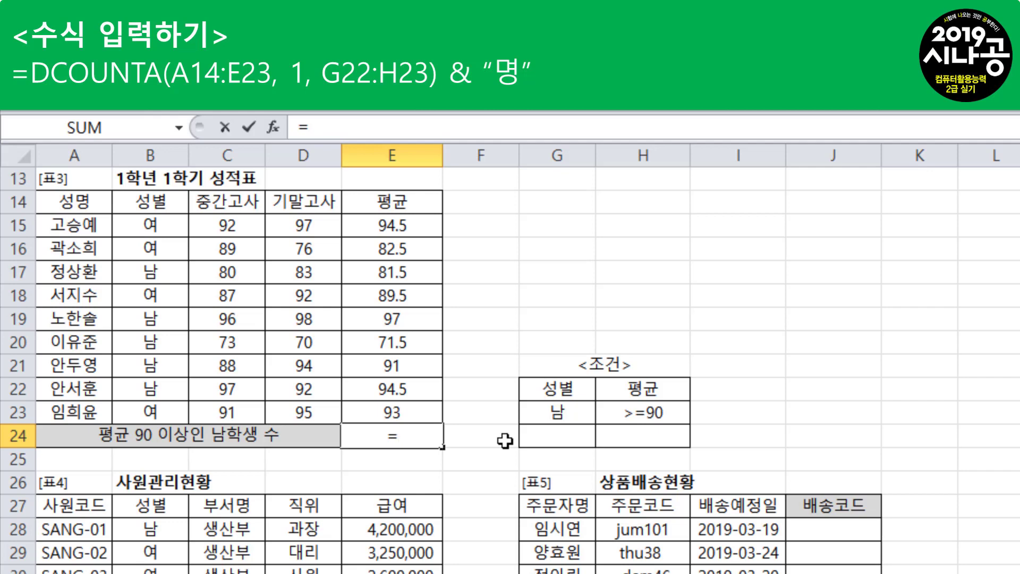
pyautogui.write('dc')
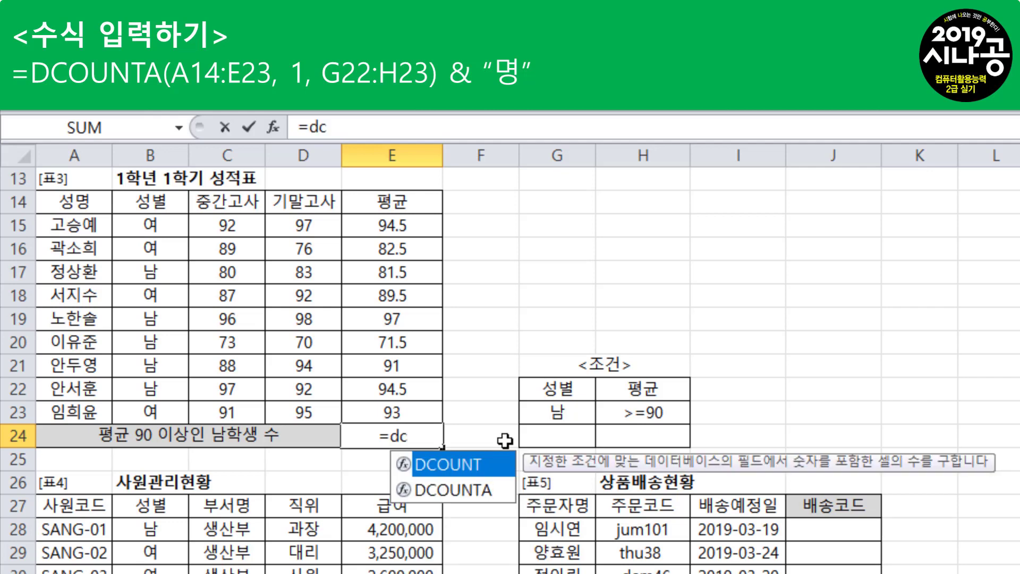
pyautogui.press('Down')
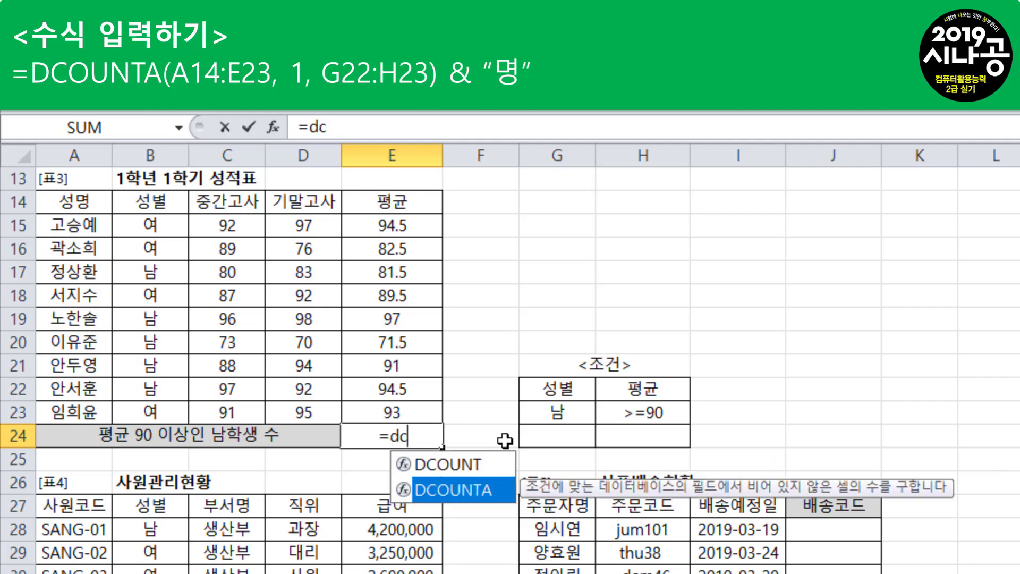
pyautogui.press('Tab')
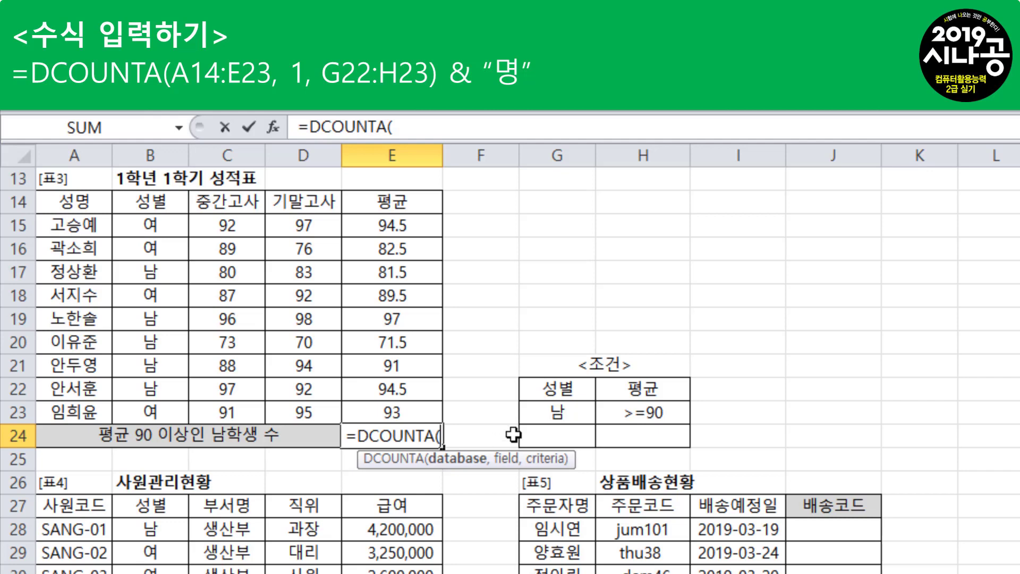
pyautogui.click(54, 225)
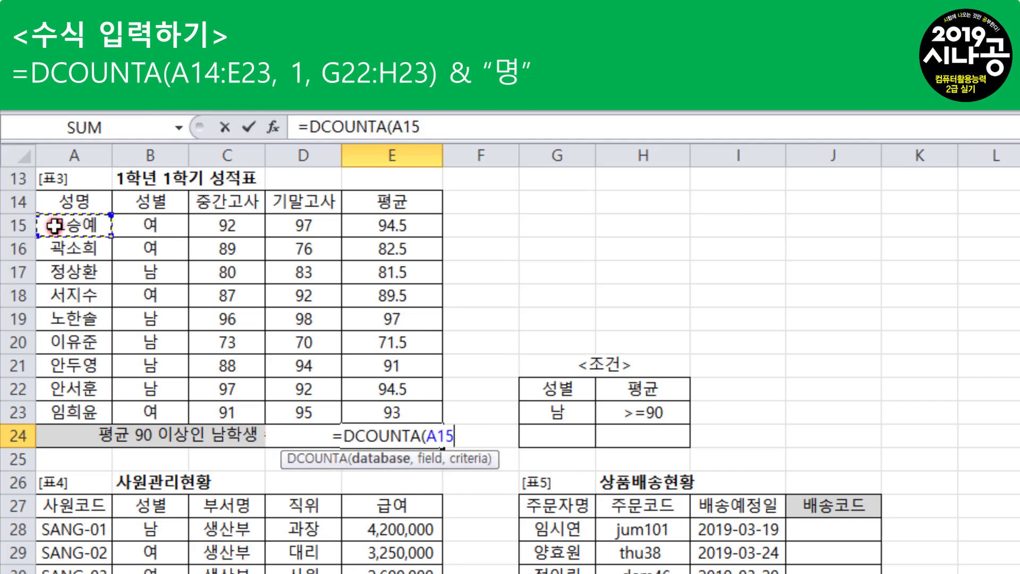
pyautogui.click(53, 200)
pyautogui.moveTo(128, 198); pyautogui.dragTo(391, 409)
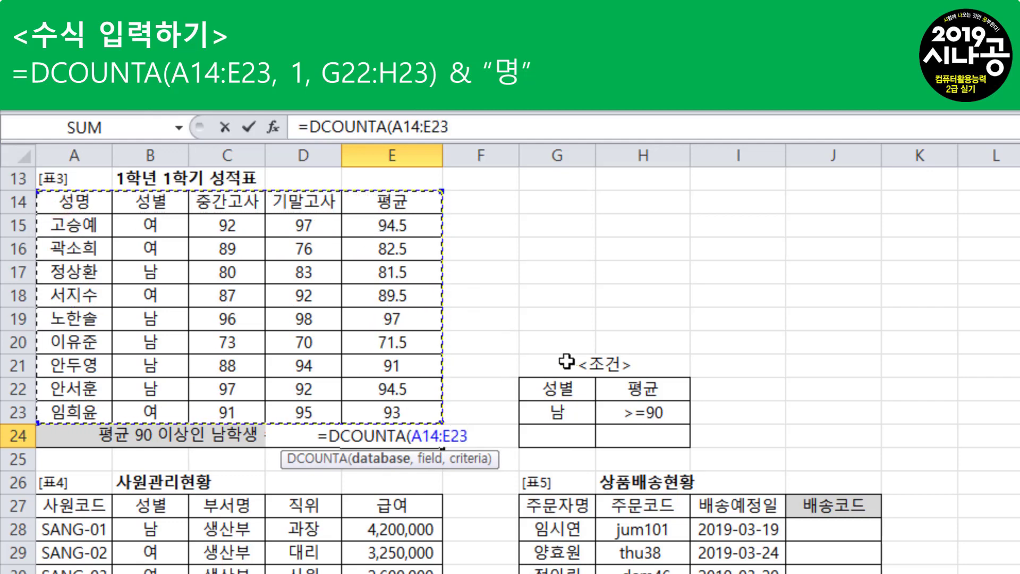
# Step: Add 1 as the field and G22:H23 as the criteria, then close the DCOUNTA function
pyautogui.write(',')
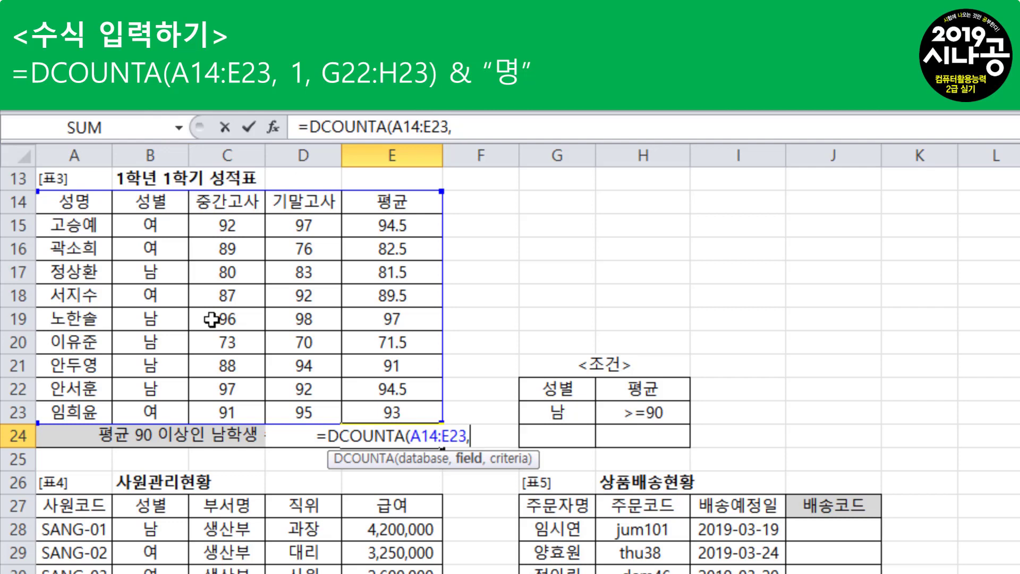
pyautogui.write('1')
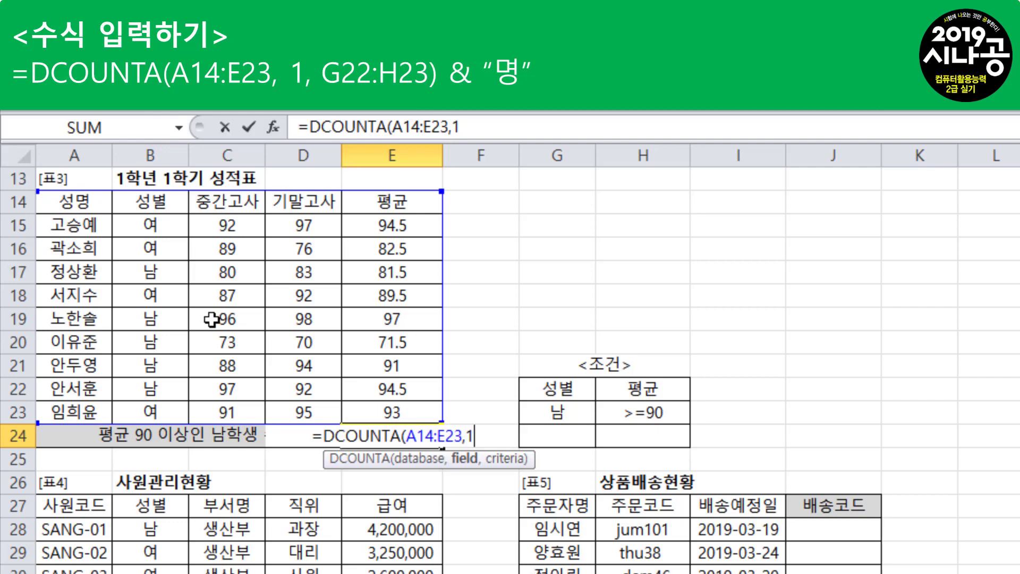
pyautogui.write(',')
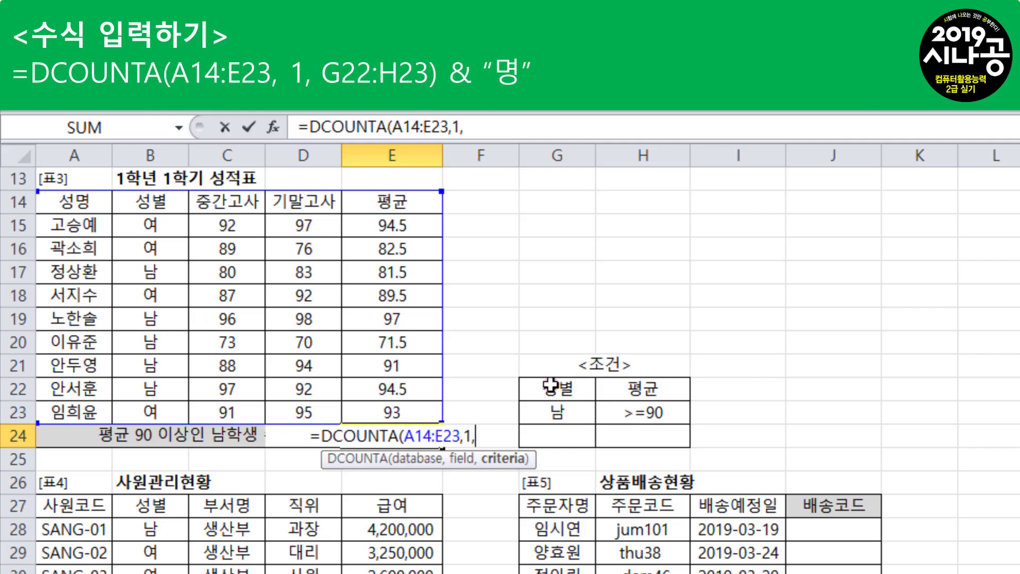
pyautogui.moveTo(549, 385); pyautogui.dragTo(632, 407)
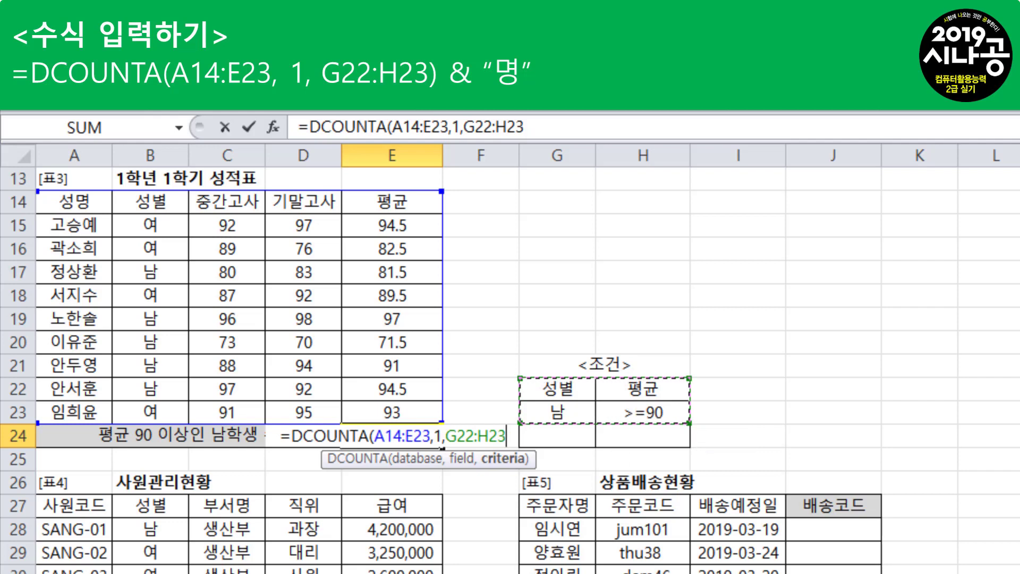
pyautogui.write(')')
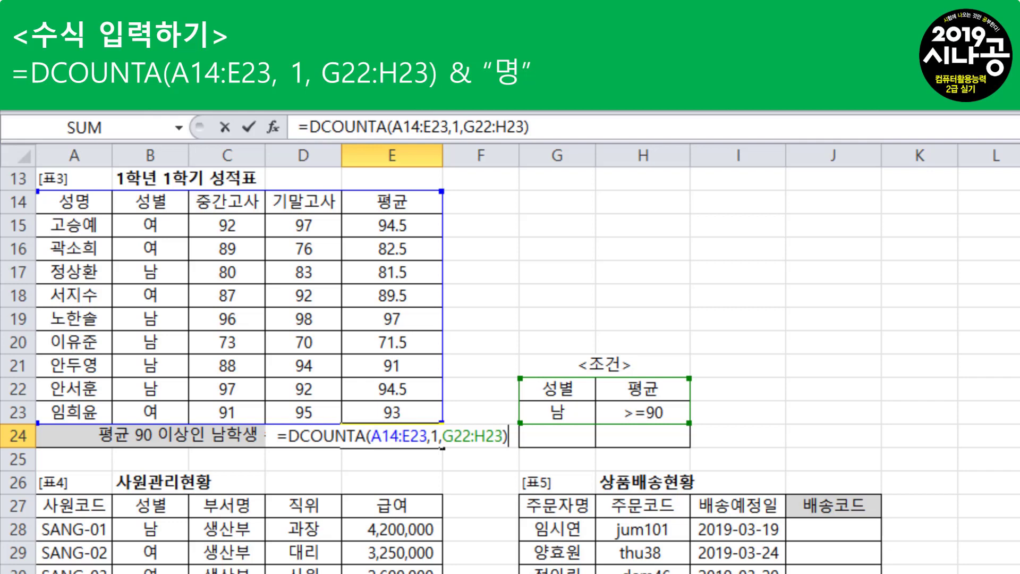
# Step: Append &"명" to the DCOUNTA formula in E24 and commit it
pyautogui.write('&"')
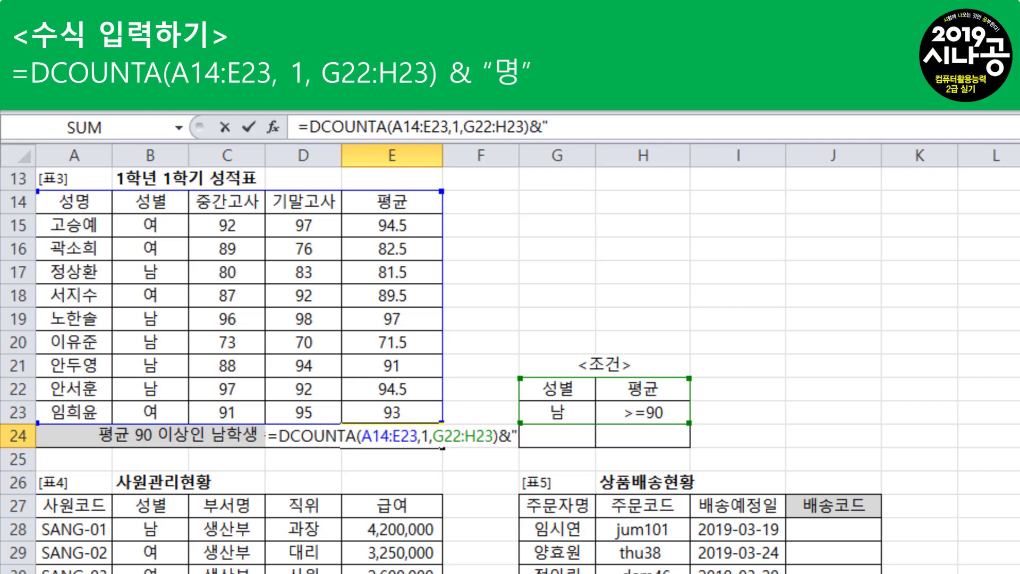
pyautogui.write('명"')
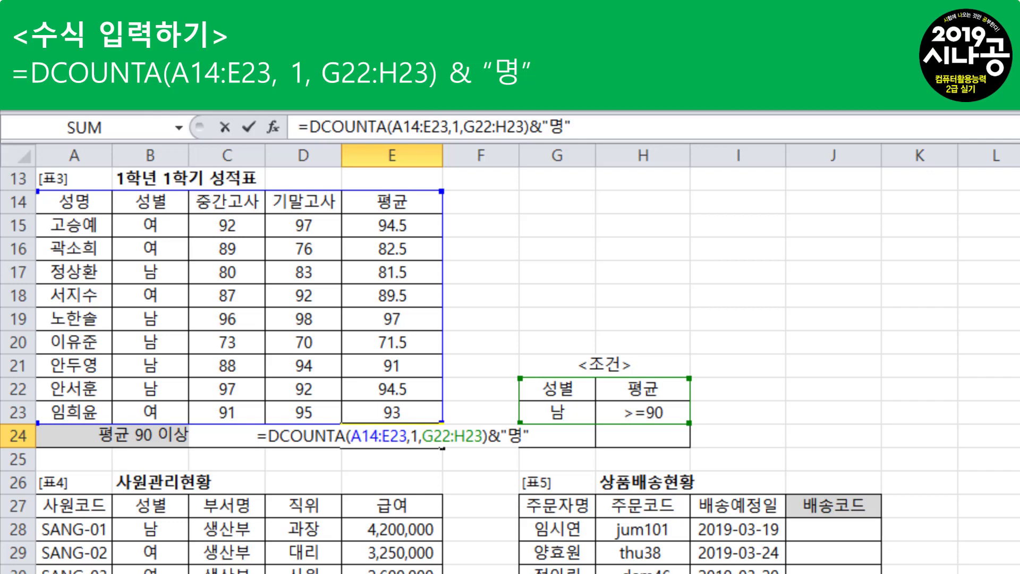
pyautogui.press('Return')
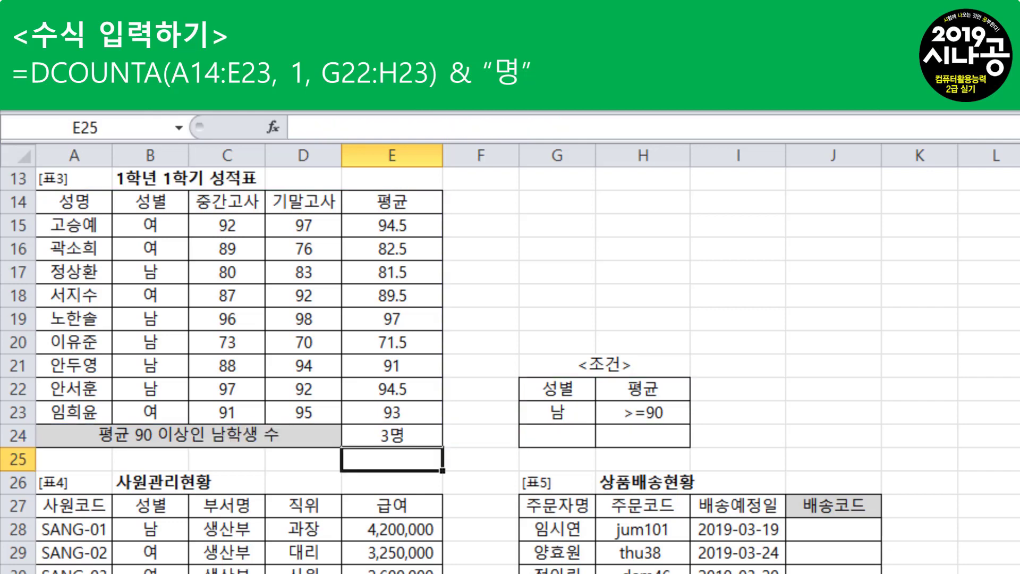